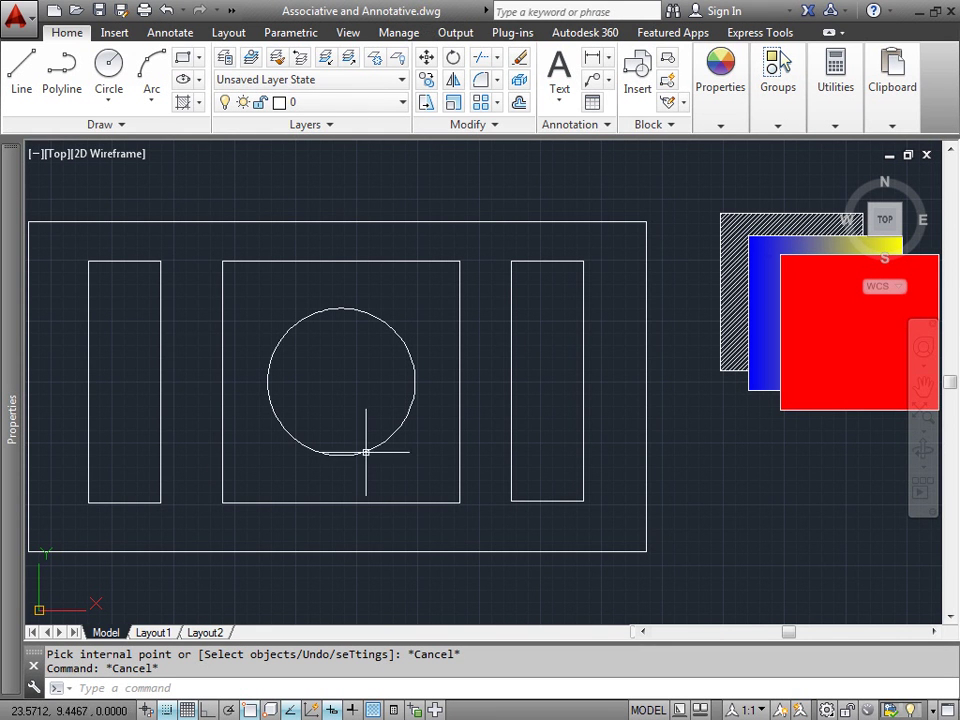
Step: Bring up the Select File dialog for the Chapter 010 folder and cancel it without opening anything
{"action": "left_click", "coordinate": [77, 10]}
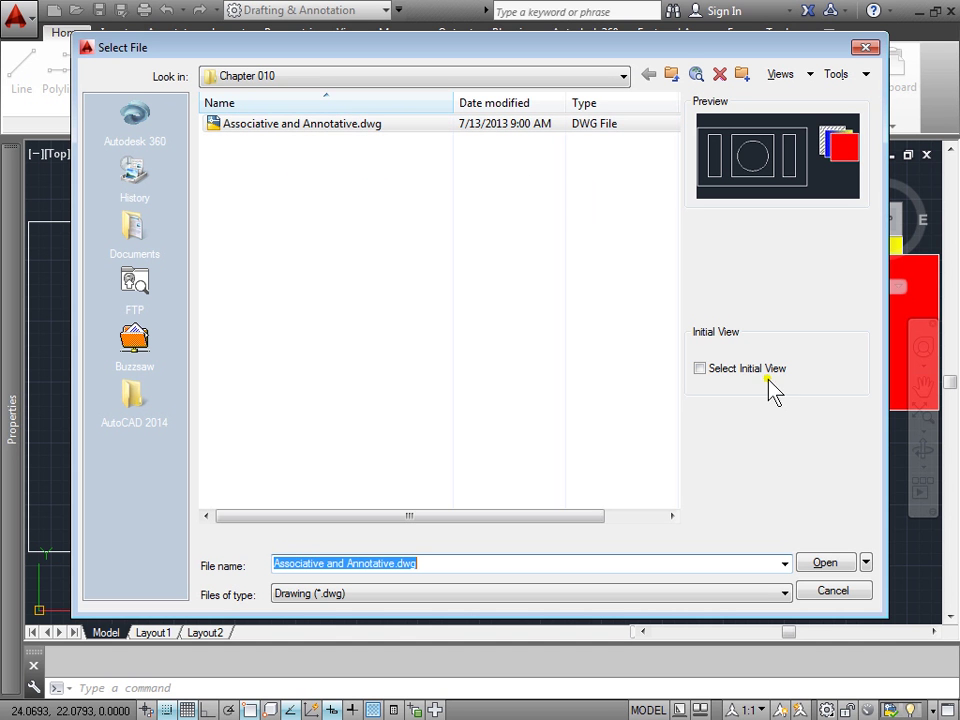
{"action": "left_click", "coordinate": [833, 592]}
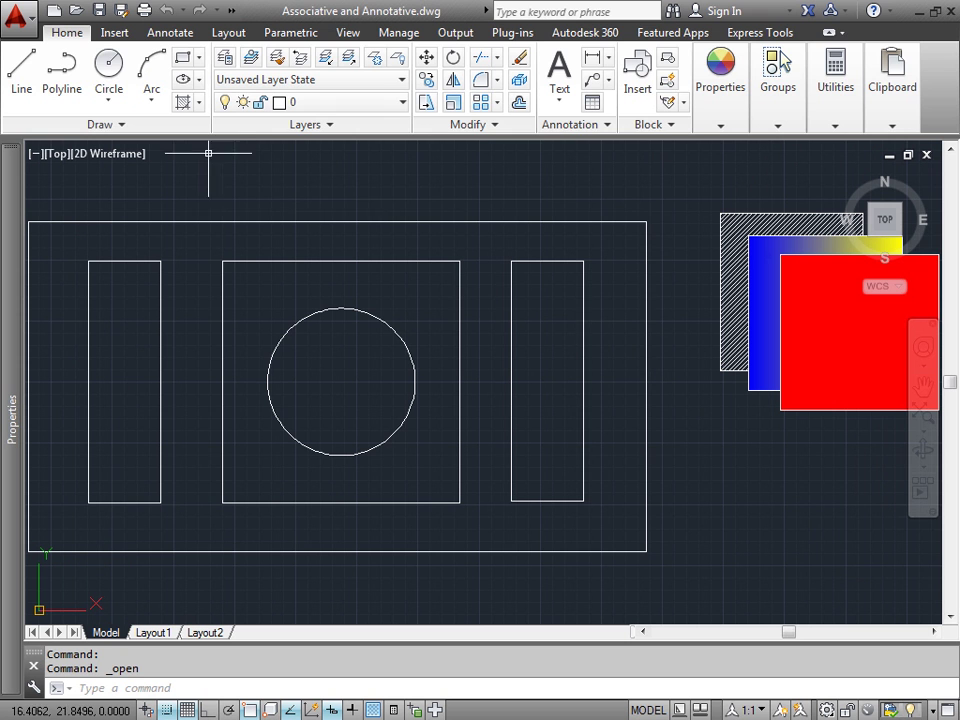
Step: Hatch the inside of the narrow left rectangle with the red associative pattern and close hatch creation
{"action": "left_click", "coordinate": [183, 103]}
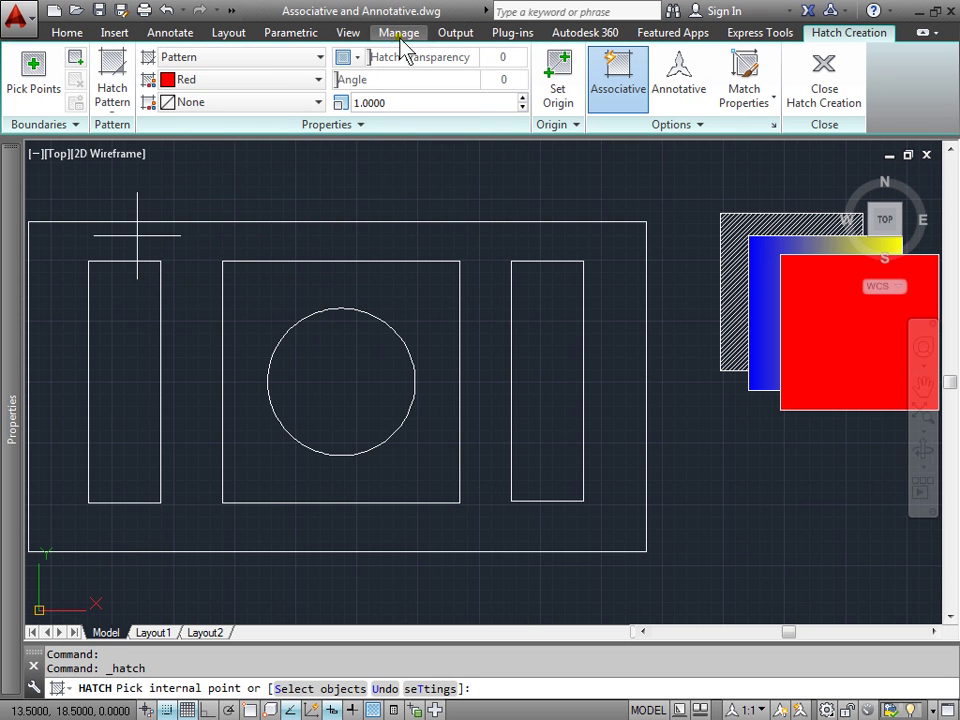
{"action": "left_click", "coordinate": [124, 333]}
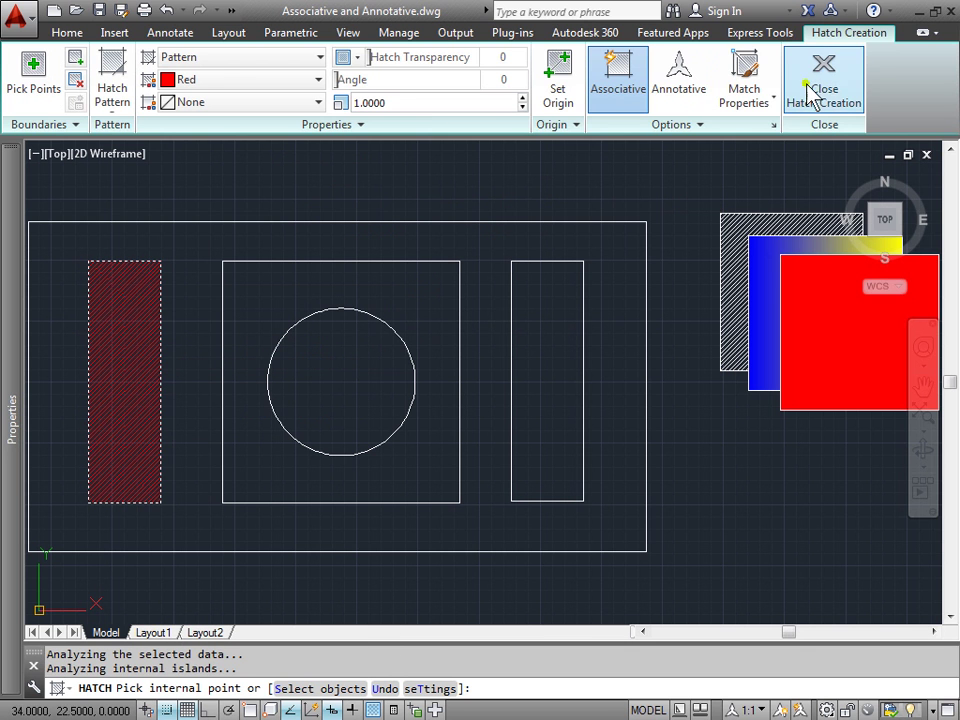
{"action": "left_click", "coordinate": [836, 88]}
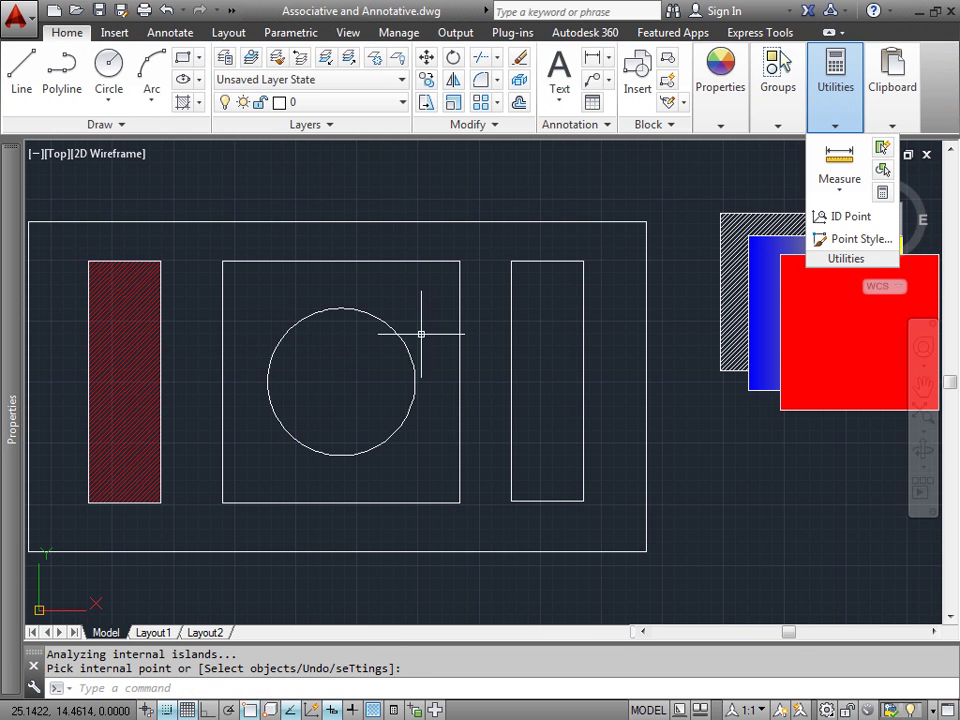
Step: Start another hatch with draw order set to Bring to Front, picking inside the right rectangle
{"action": "left_click", "coordinate": [184, 101]}
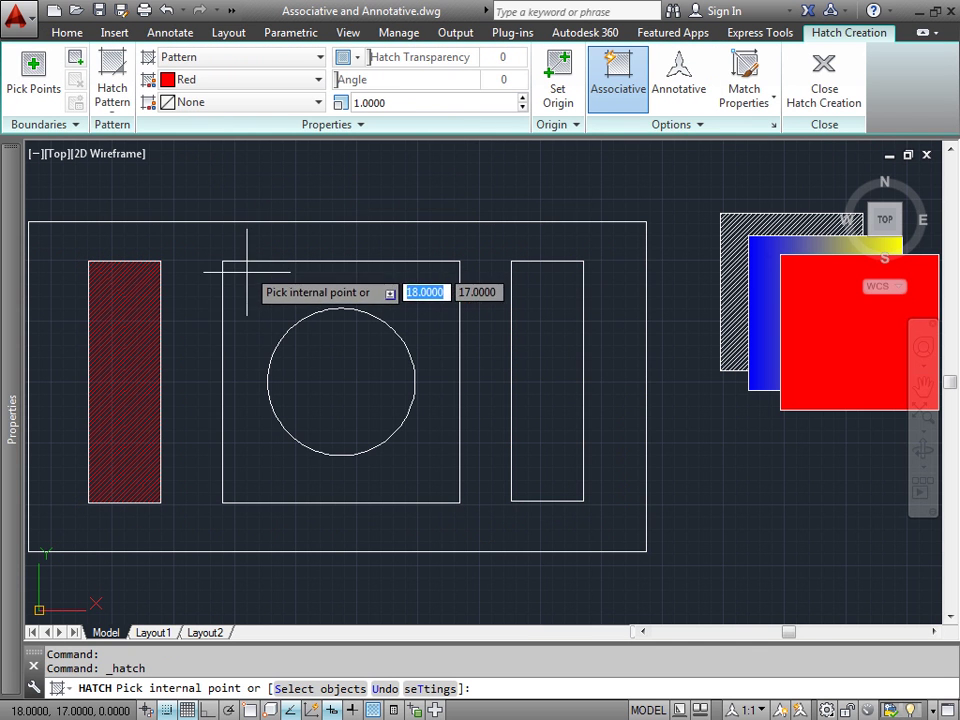
{"action": "left_click", "coordinate": [699, 127]}
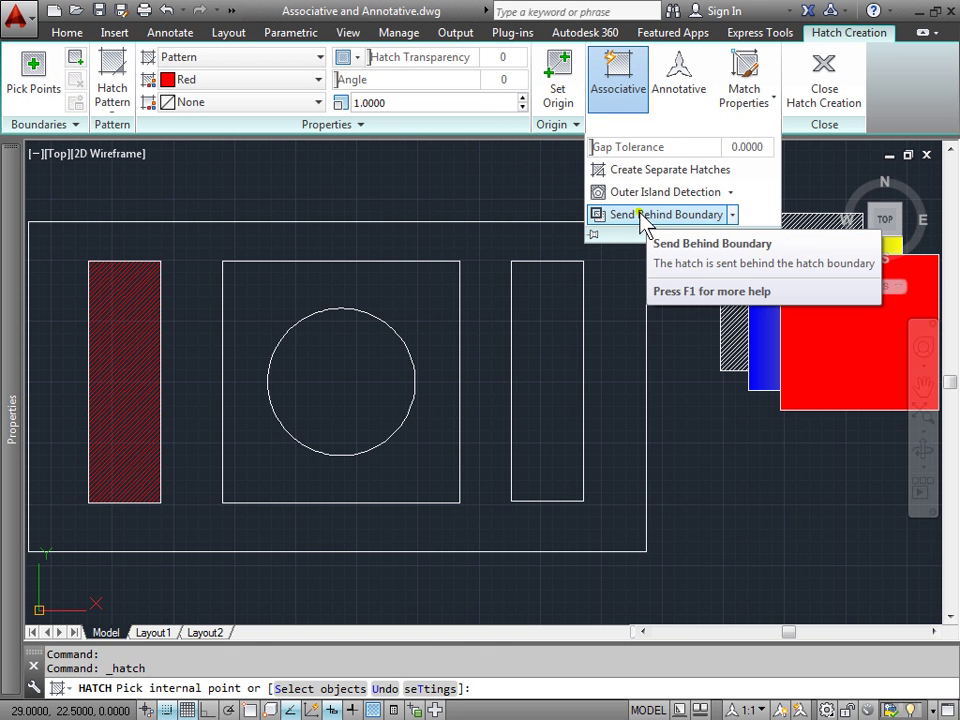
{"action": "left_click", "coordinate": [733, 217]}
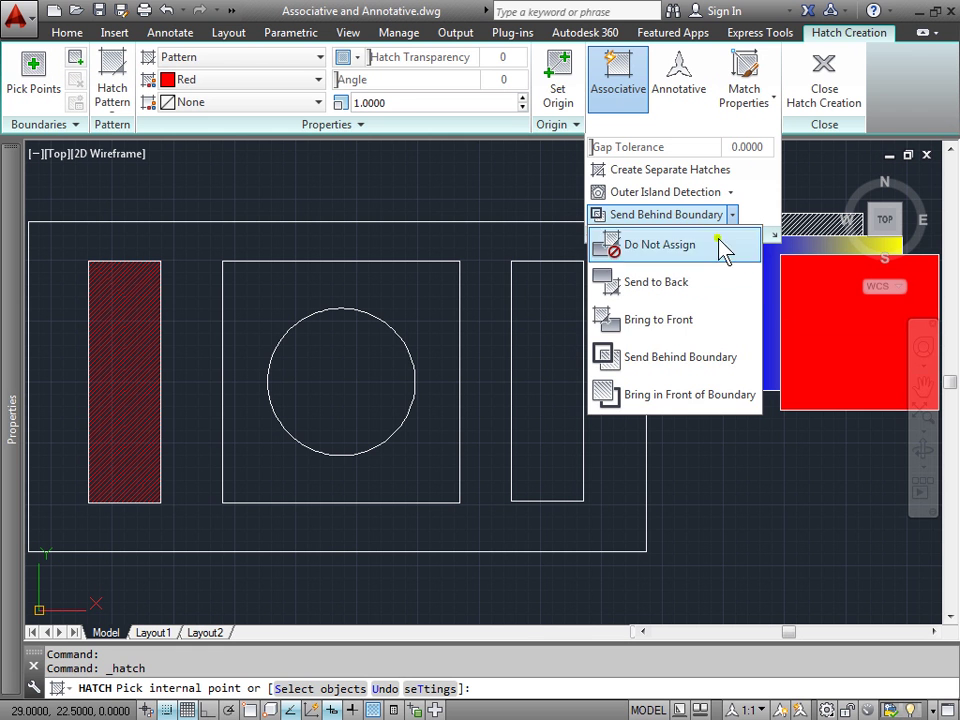
{"action": "left_click", "coordinate": [695, 320]}
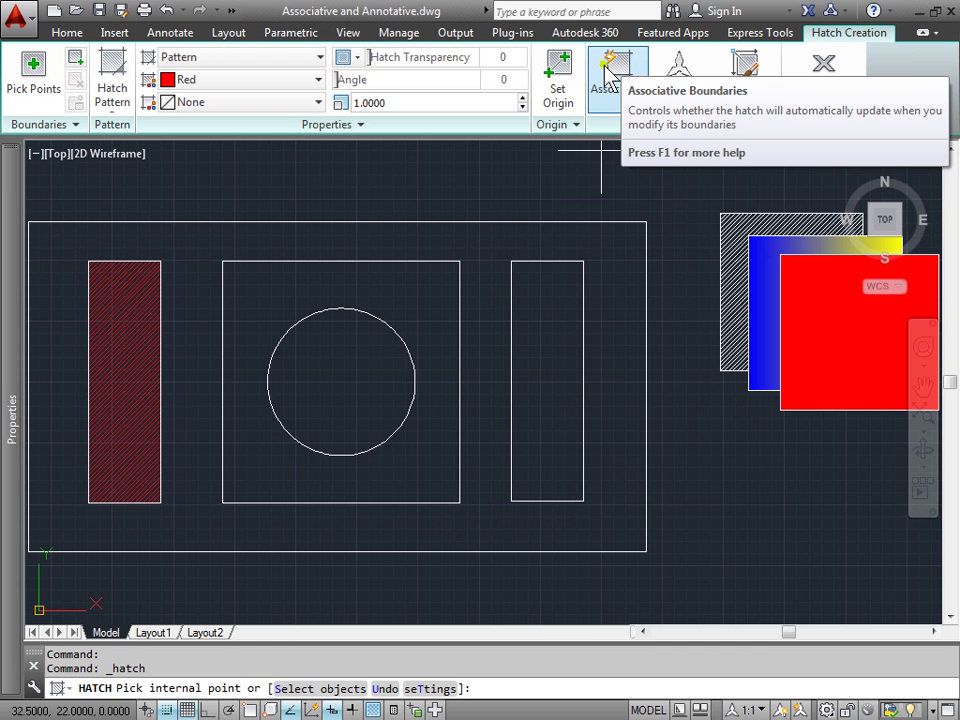
{"action": "left_click", "coordinate": [540, 346]}
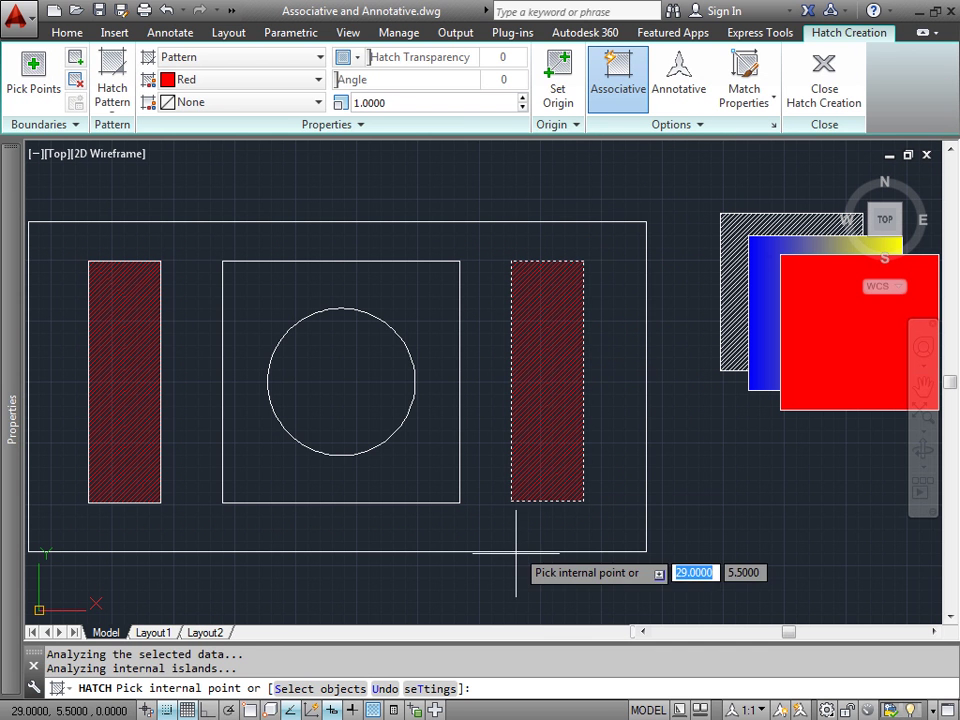
Step: Commit the right hatch and stretch the left hatch's left edge out toward the border
{"action": "left_click", "coordinate": [823, 83]}
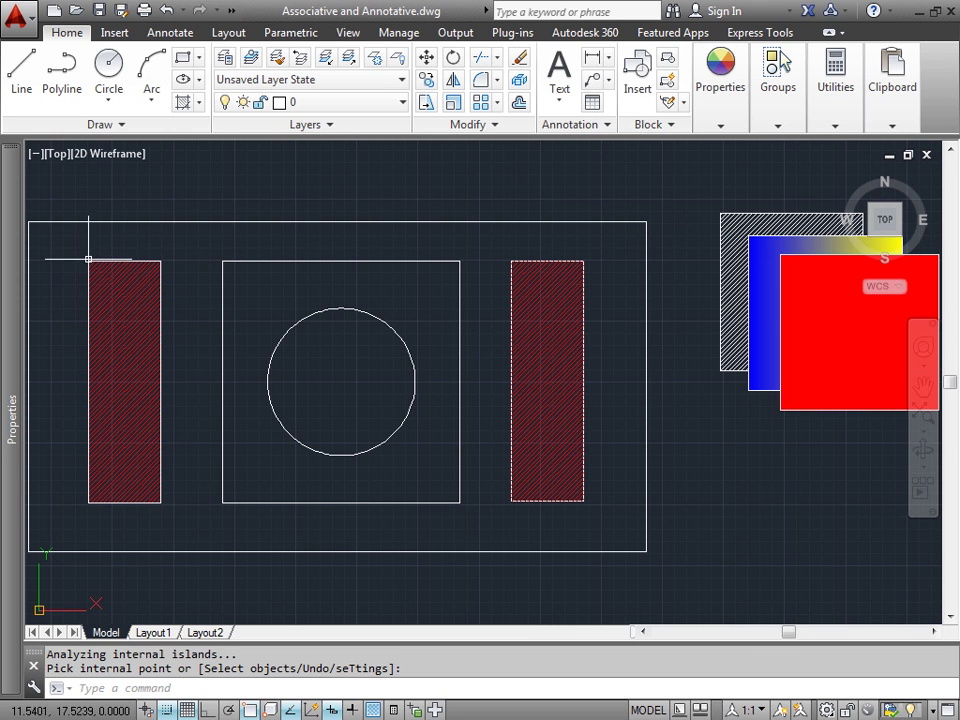
{"action": "key", "text": "Return"}
{"action": "left_click", "coordinate": [88, 503]}
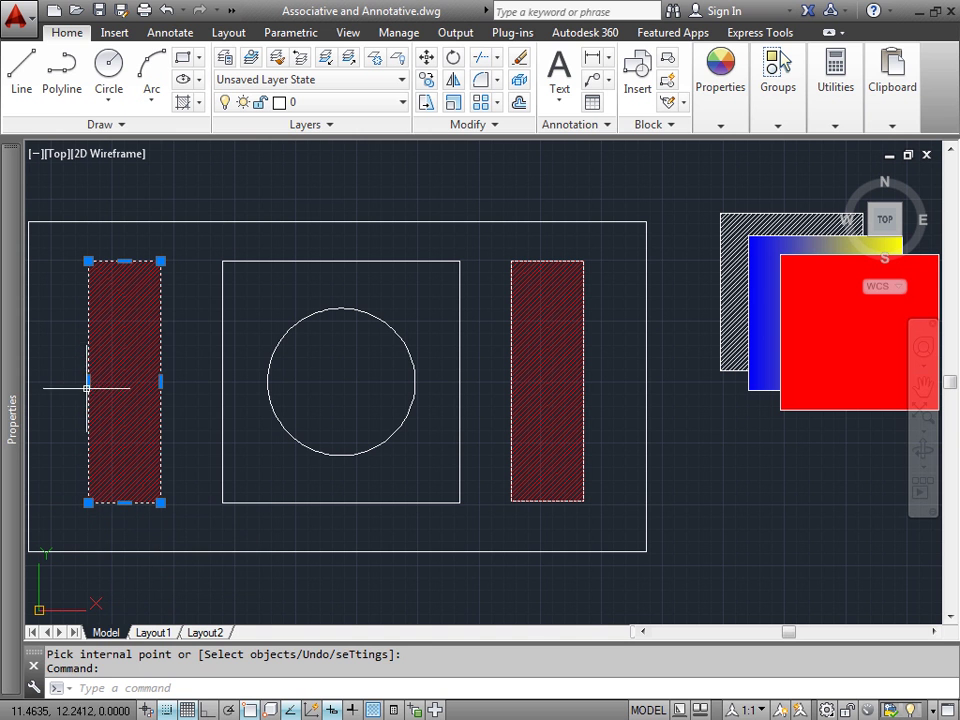
{"action": "left_click", "coordinate": [88, 381]}
{"action": "left_click", "coordinate": [51, 381]}
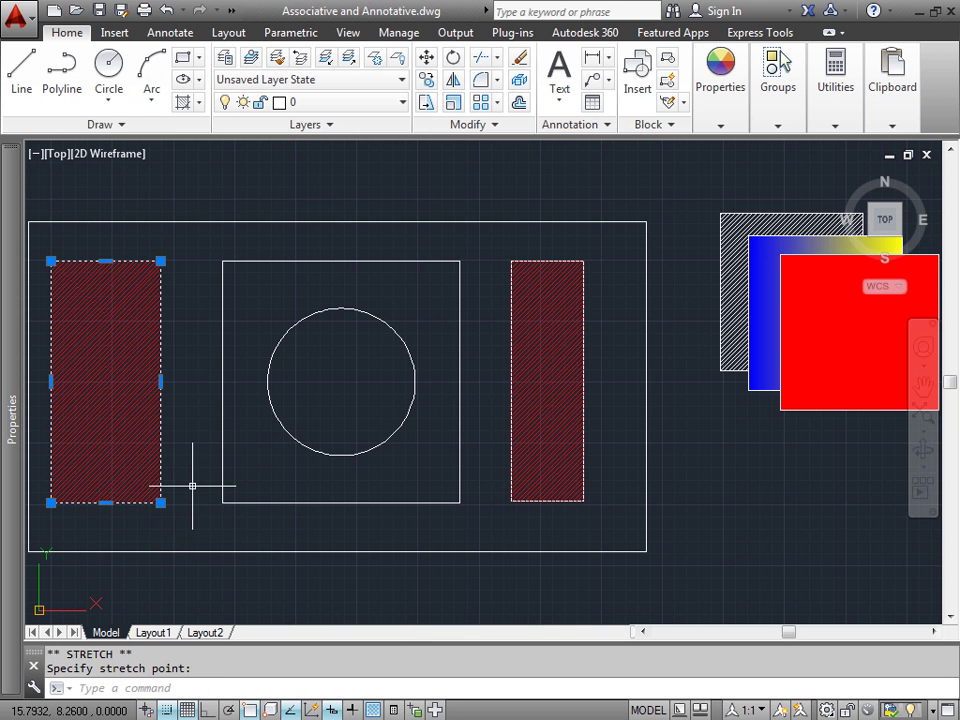
{"action": "key", "text": "Escape"}
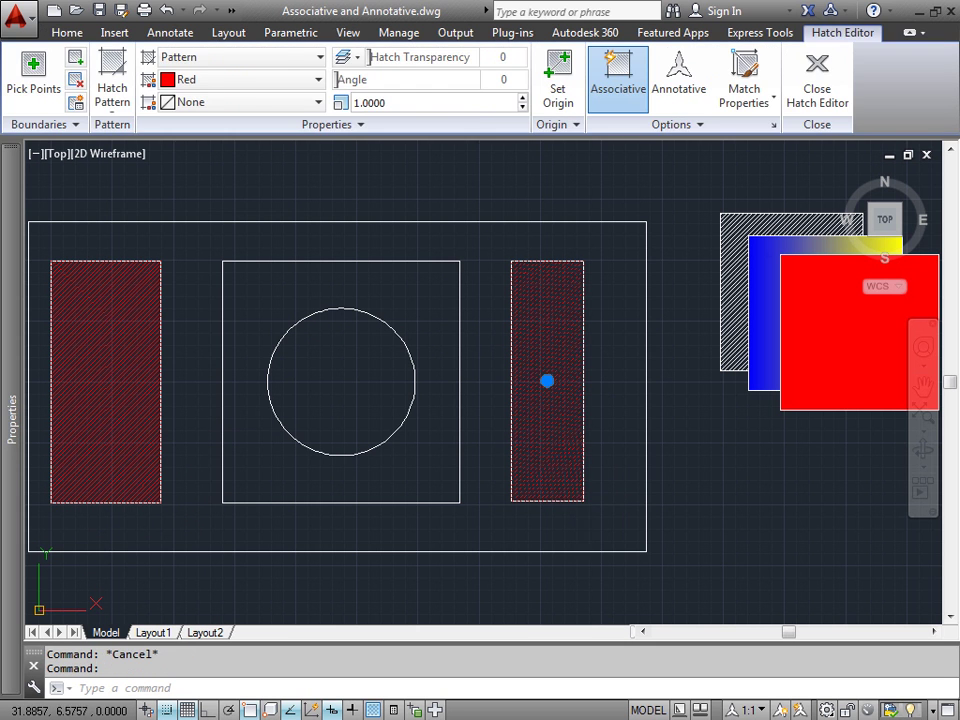
Step: Select and deselect each hatch in turn to check them
{"action": "key", "text": "Escape"}
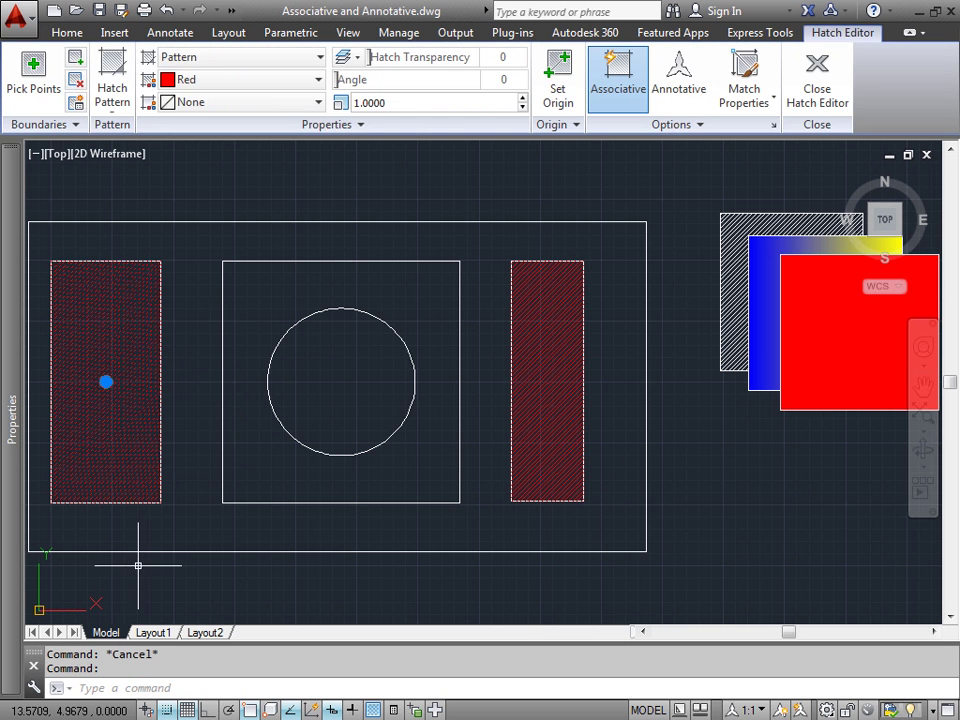
{"action": "key", "text": "Escape"}
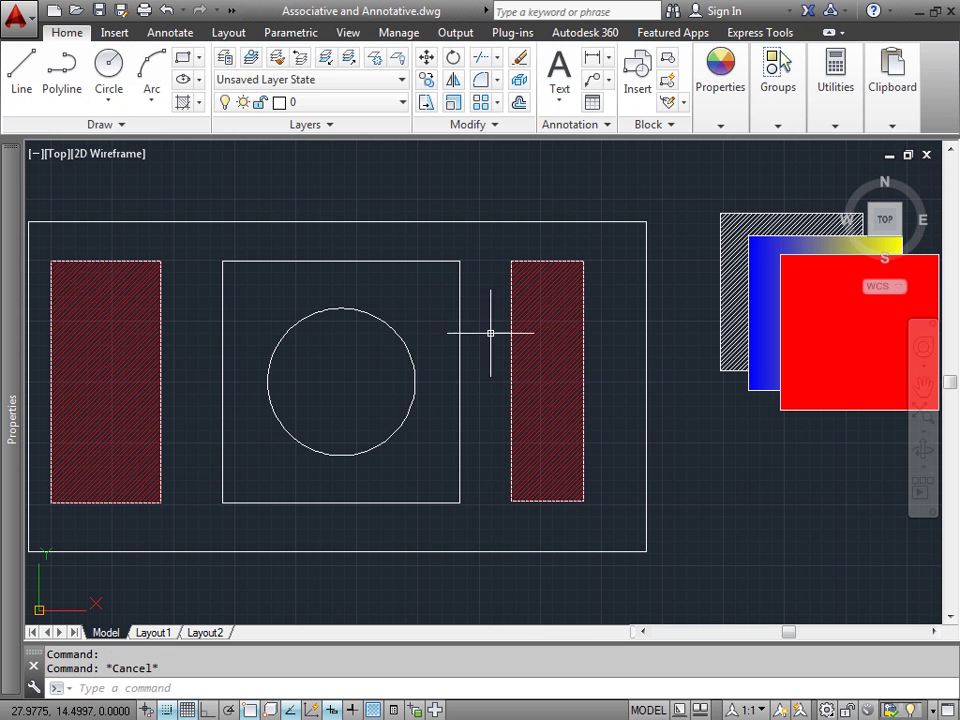
{"action": "left_click", "coordinate": [525, 332]}
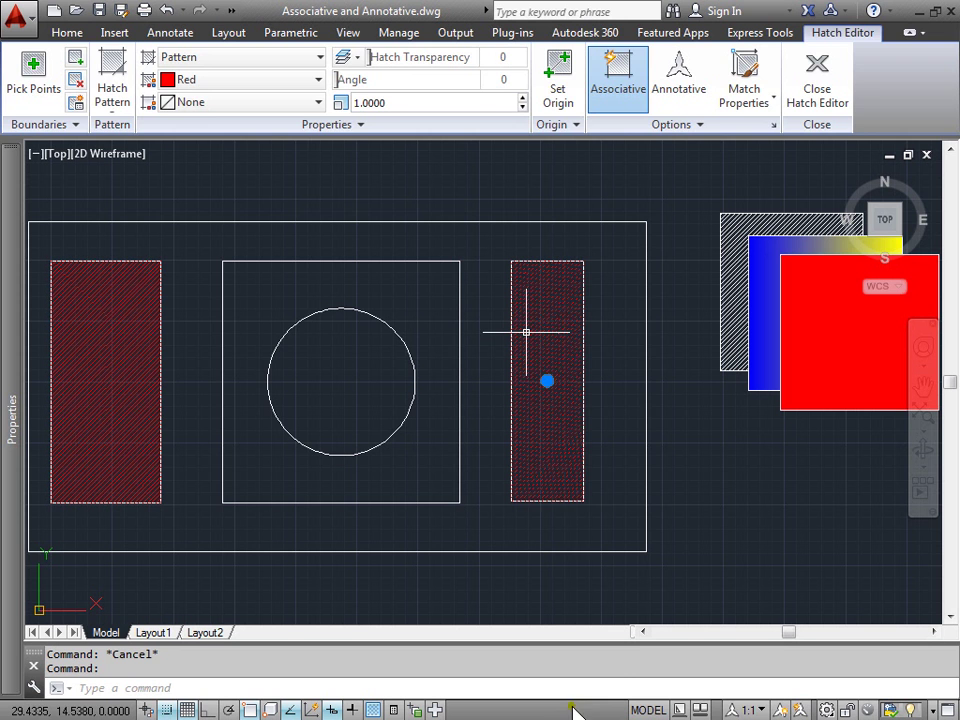
{"action": "key", "text": "Escape"}
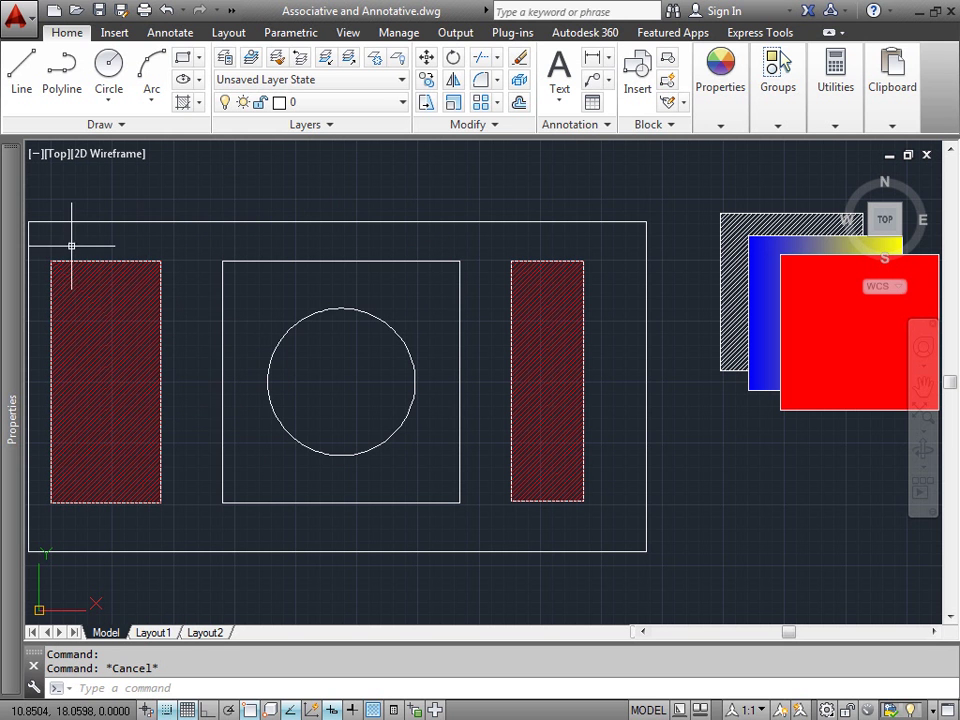
Step: Stretch the left hatch's right edge further to the right
{"action": "left_click", "coordinate": [160, 502]}
{"action": "left_click", "coordinate": [161, 381]}
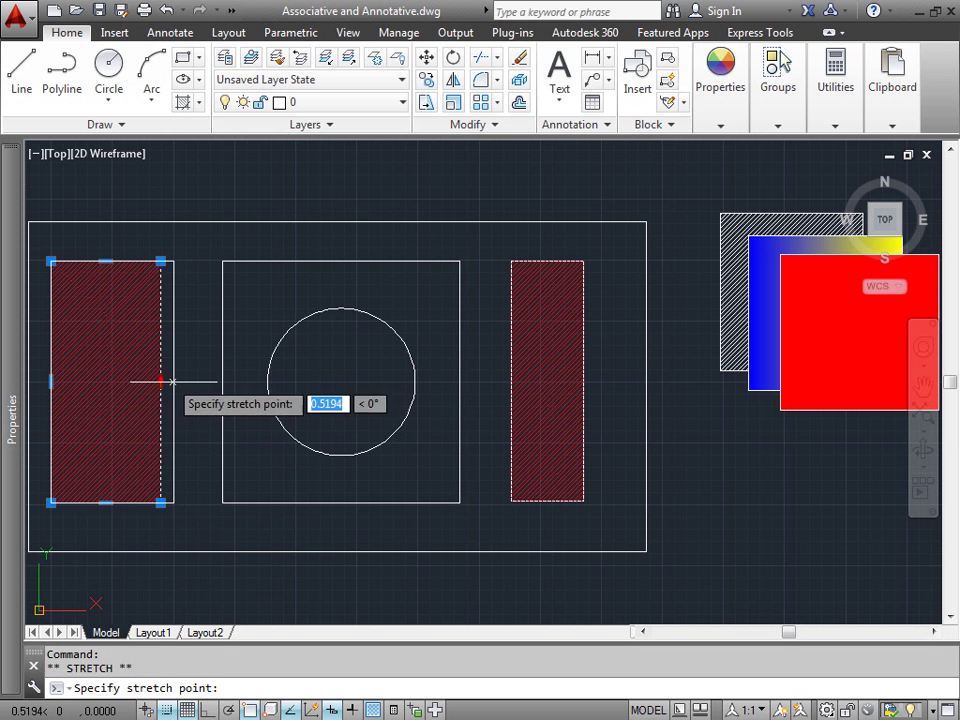
{"action": "left_click", "coordinate": [186, 381]}
Step: Open the right red hatch in the Hatch Editor with its Options panel expanded
{"action": "key", "text": "Escape"}
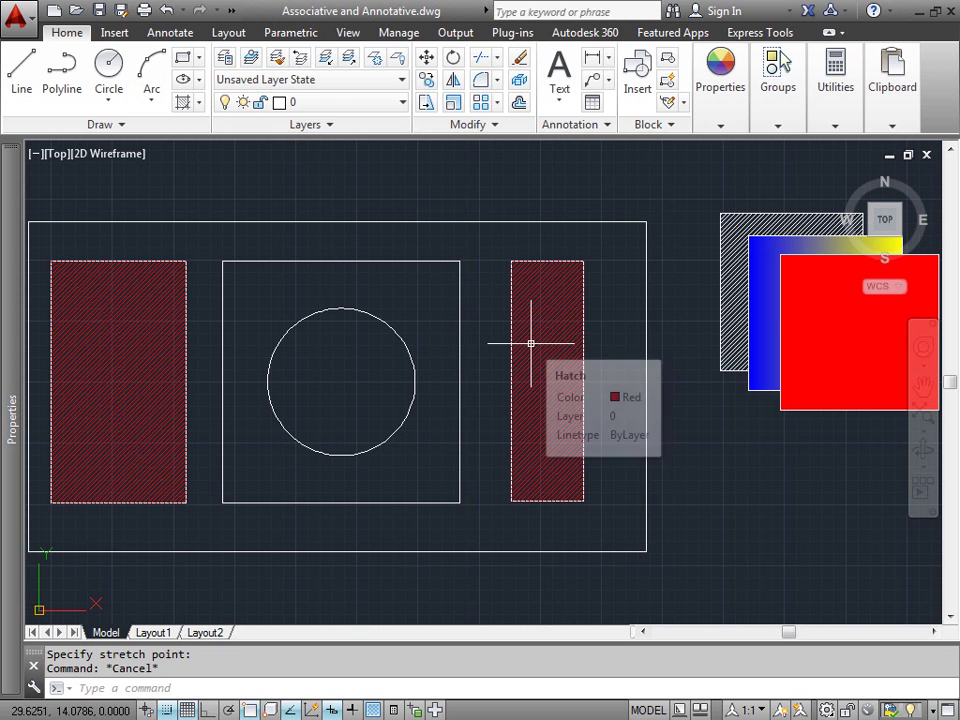
{"action": "left_click", "coordinate": [548, 394]}
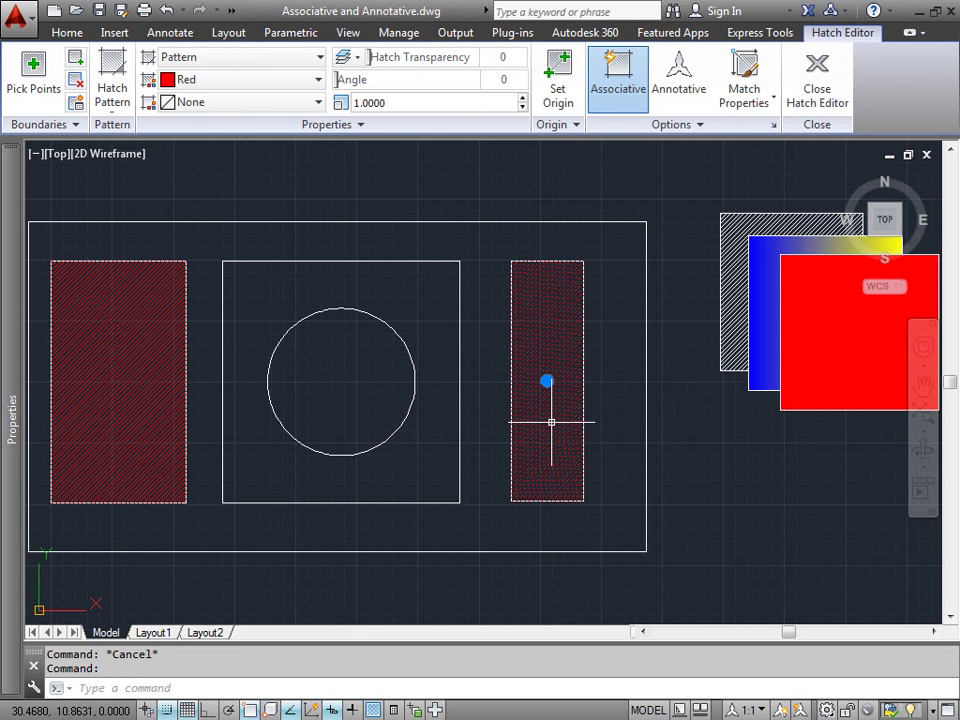
{"action": "left_click", "coordinate": [697, 125]}
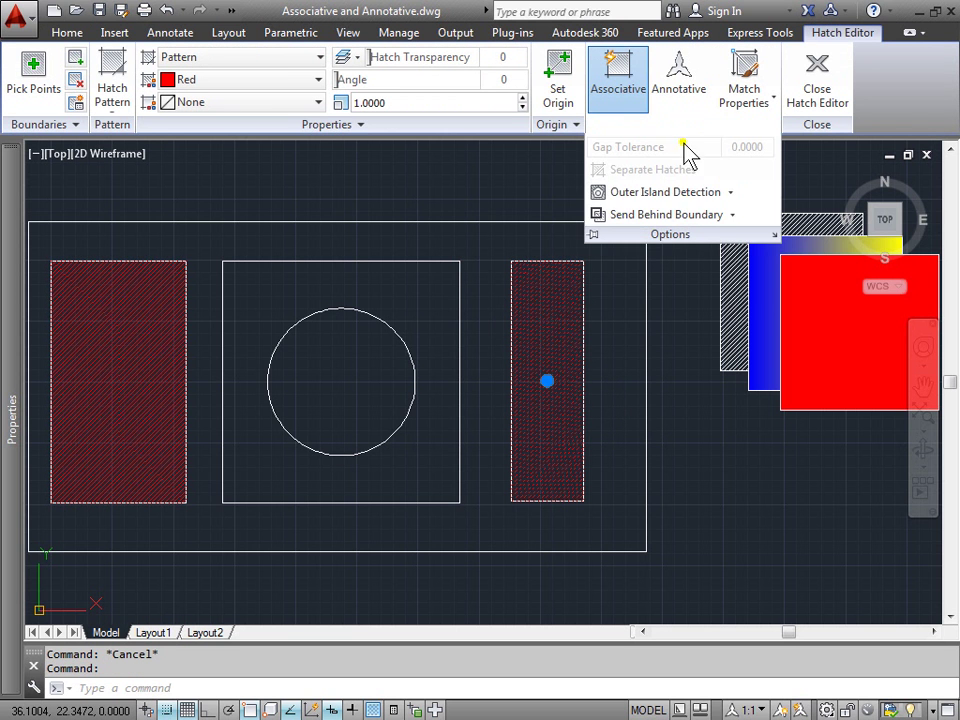
Step: Apply Draworder Send to Back to the right red hatch from the Home tab's Modify panel
{"action": "left_click", "coordinate": [67, 33]}
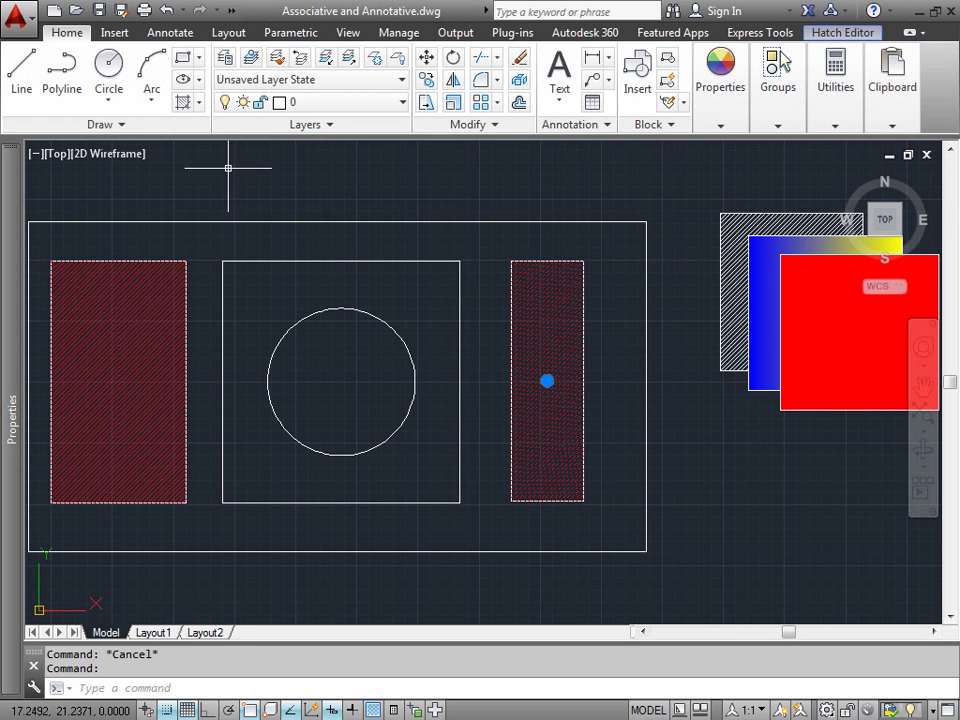
{"action": "left_click", "coordinate": [495, 126]}
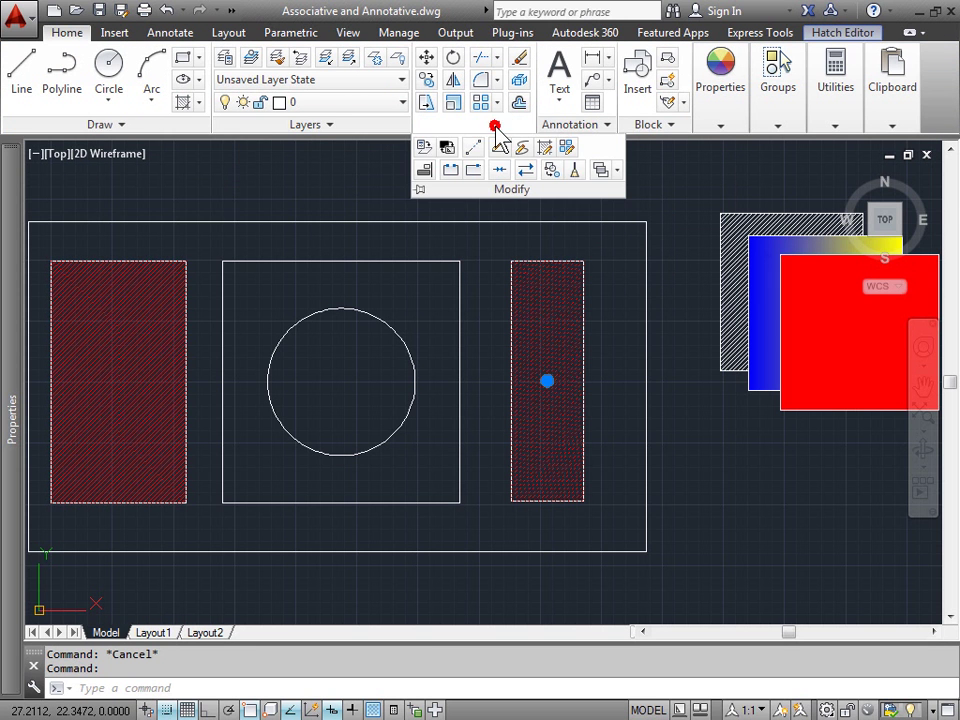
{"action": "left_click", "coordinate": [617, 170]}
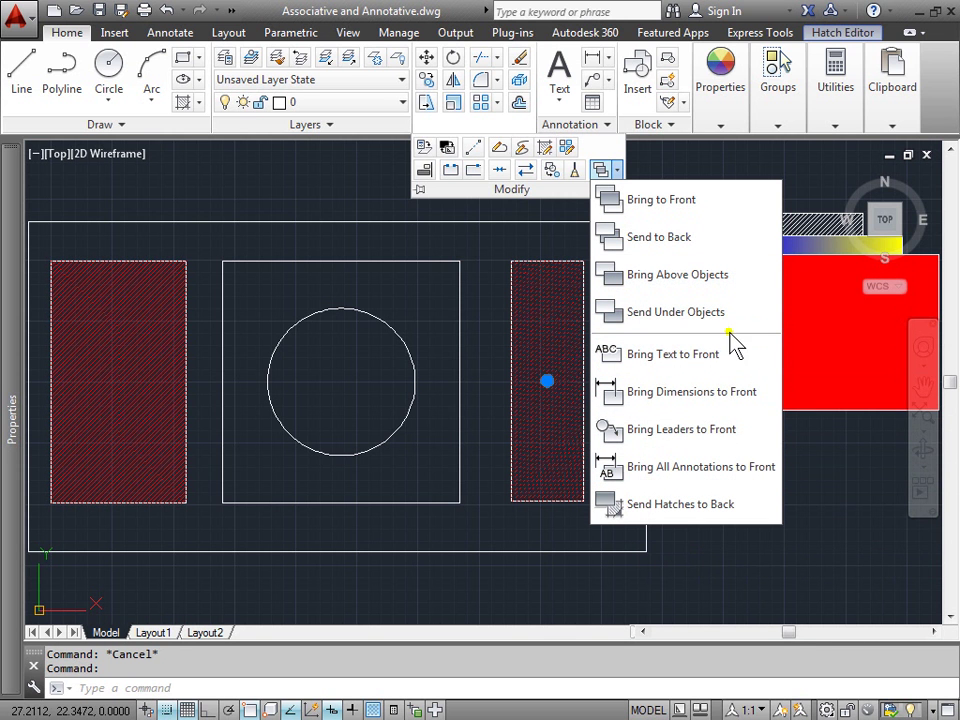
{"action": "left_click", "coordinate": [735, 245]}
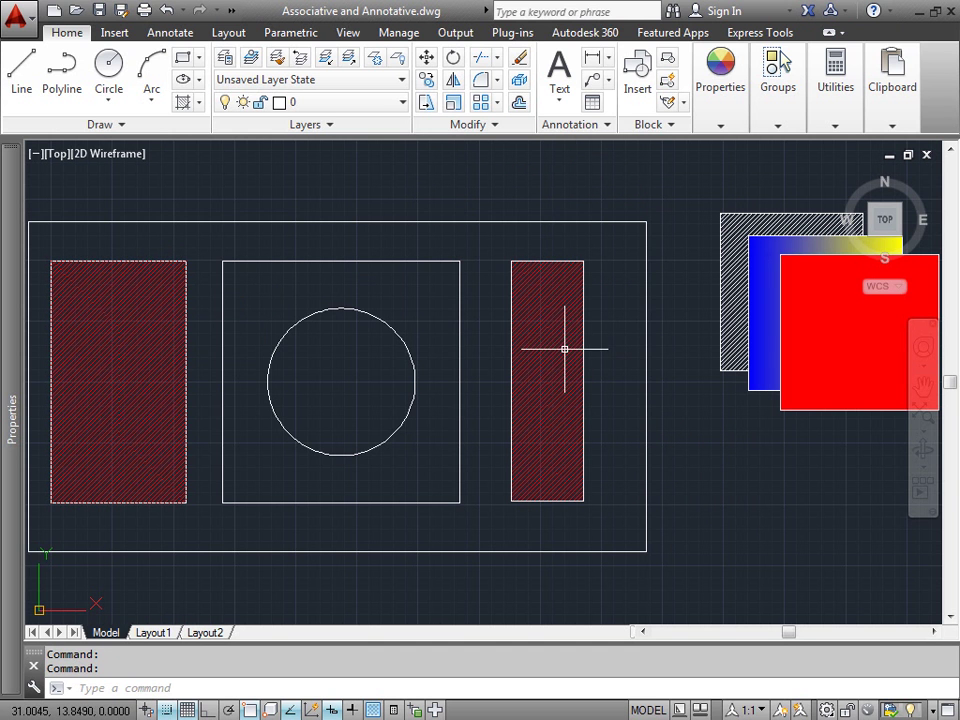
Step: Stretch the right red hatch's right and left edges outward
{"action": "left_click", "coordinate": [584, 500]}
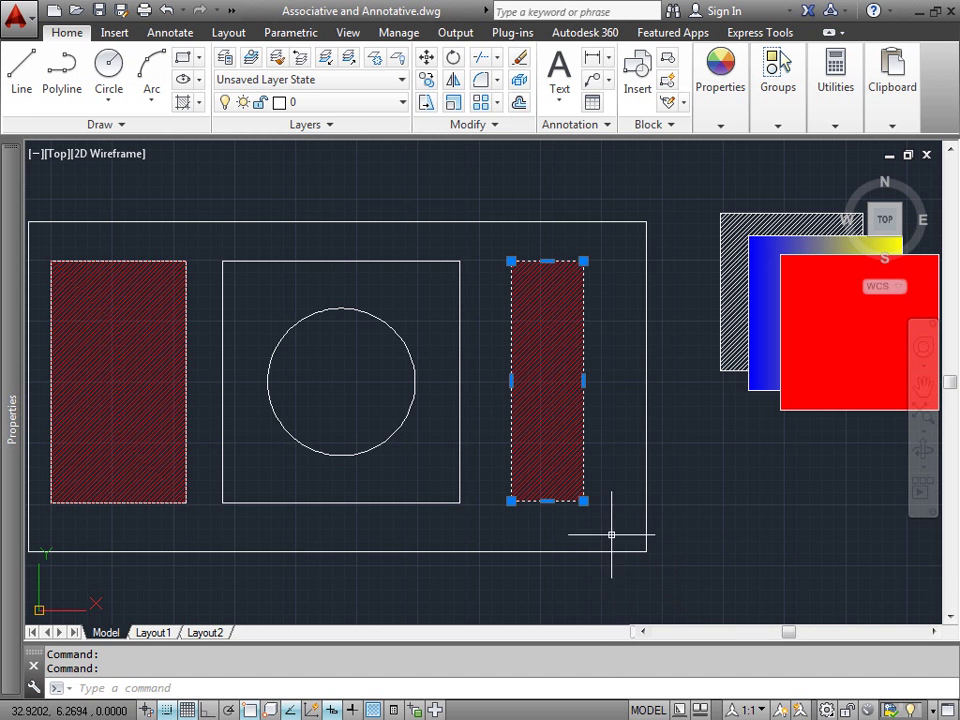
{"action": "left_click", "coordinate": [584, 381]}
{"action": "left_click", "coordinate": [613, 381]}
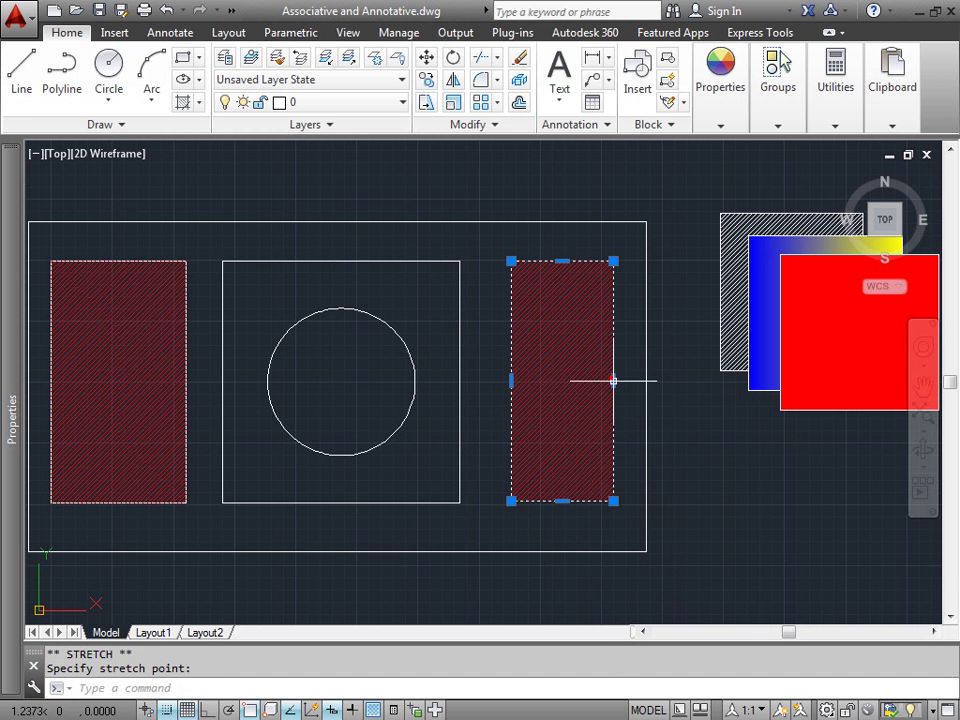
{"action": "left_click", "coordinate": [511, 381]}
{"action": "left_click", "coordinate": [491, 381]}
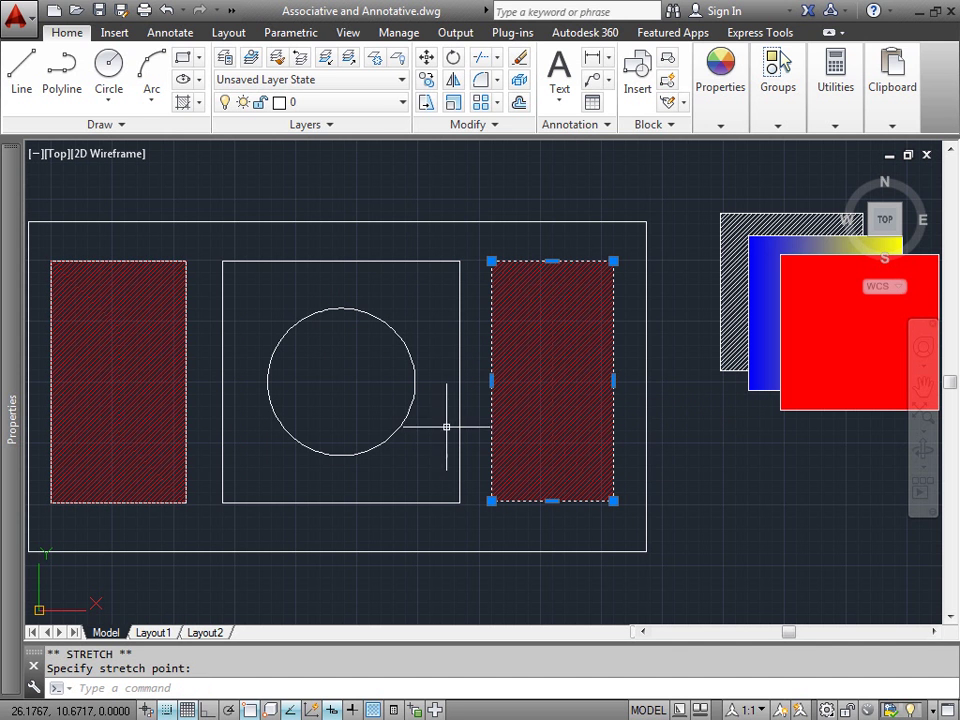
Step: Cancel the pending stretch and pan left to the overlapping coloured squares
{"action": "left_click", "coordinate": [496, 125]}
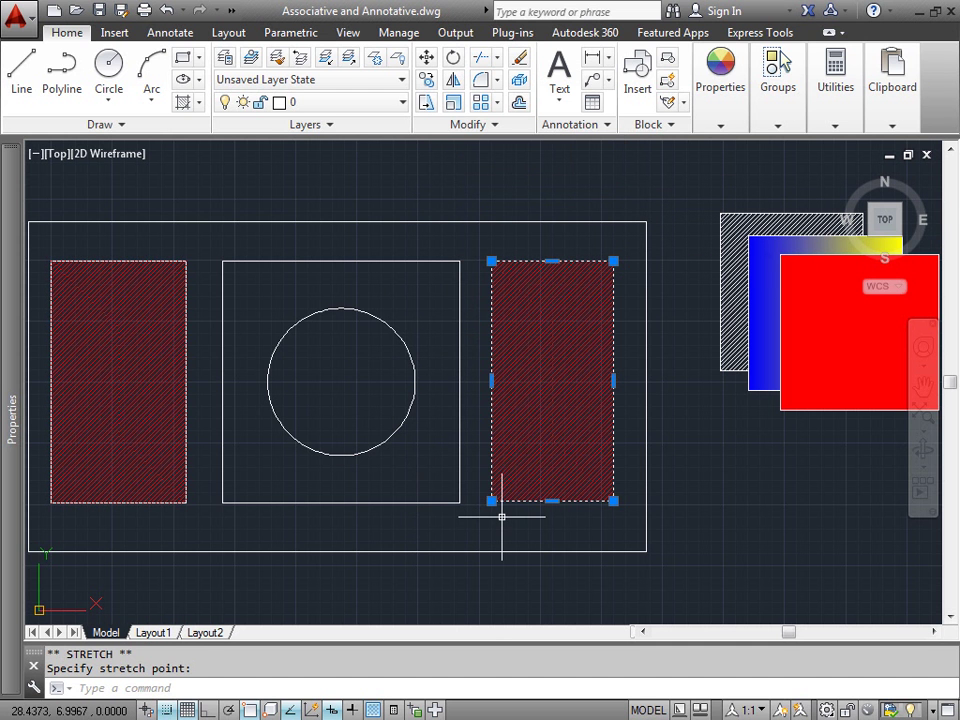
{"action": "key", "text": "Escape"}
{"action": "middle_click_drag", "start_coordinate": [792, 495], "coordinate": [429, 493]}
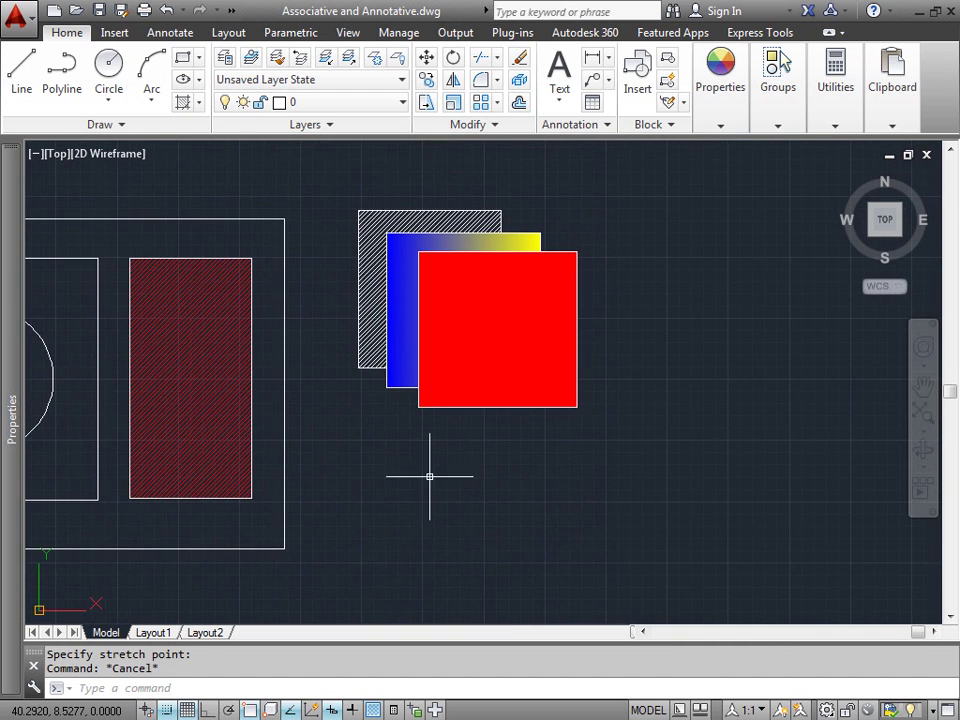
{"action": "left_click", "coordinate": [419, 407]}
{"action": "key", "text": "Escape"}
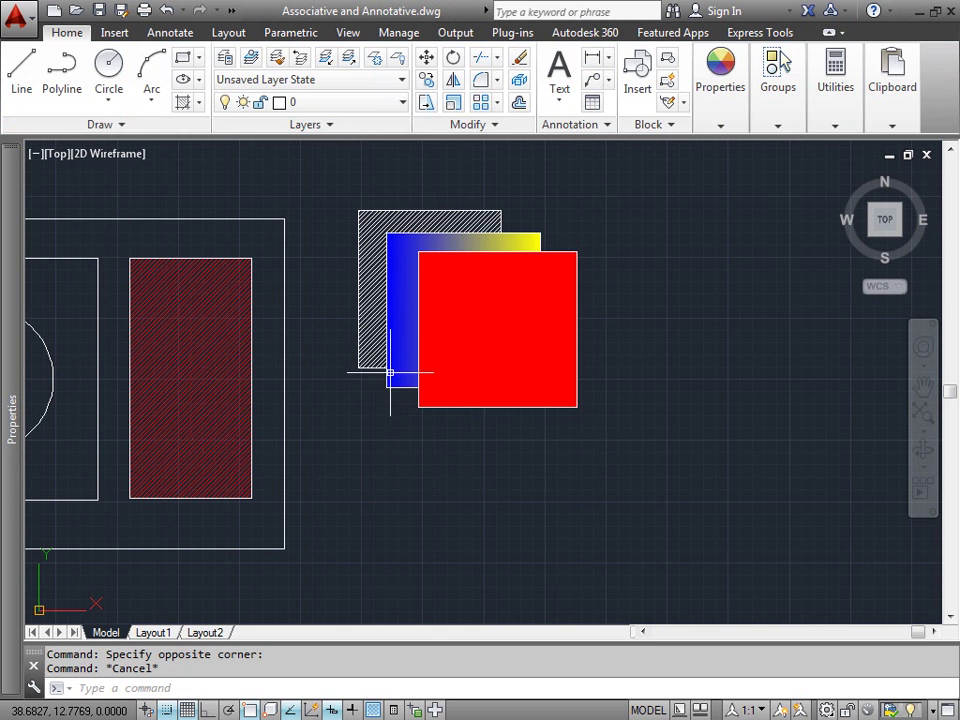
{"action": "left_click", "coordinate": [389, 378]}
{"action": "key", "text": "Escape"}
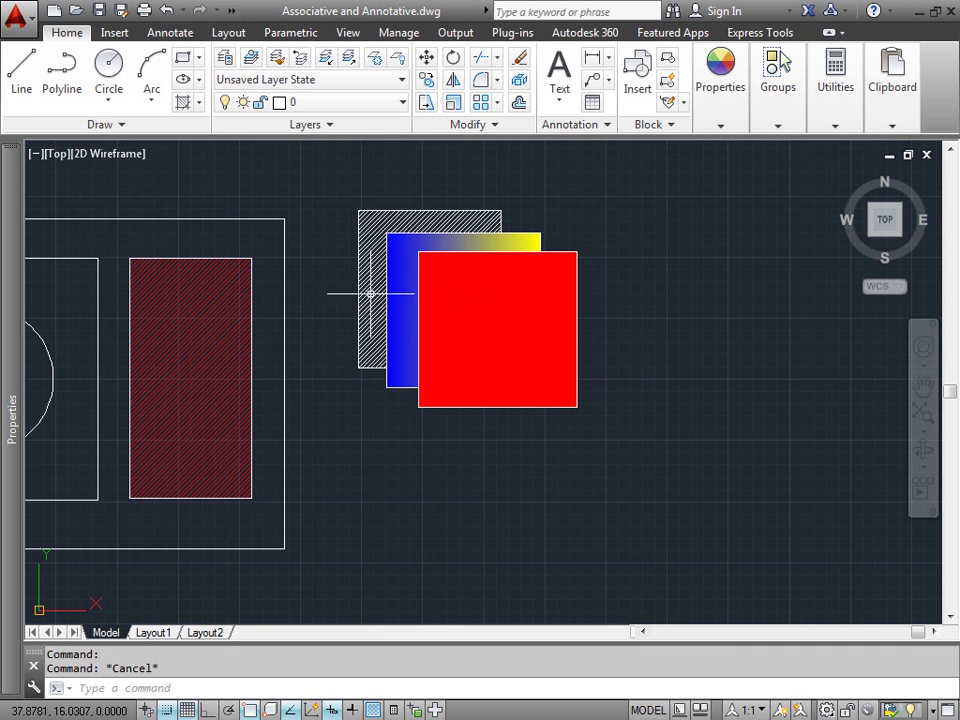
{"action": "left_click", "coordinate": [440, 358]}
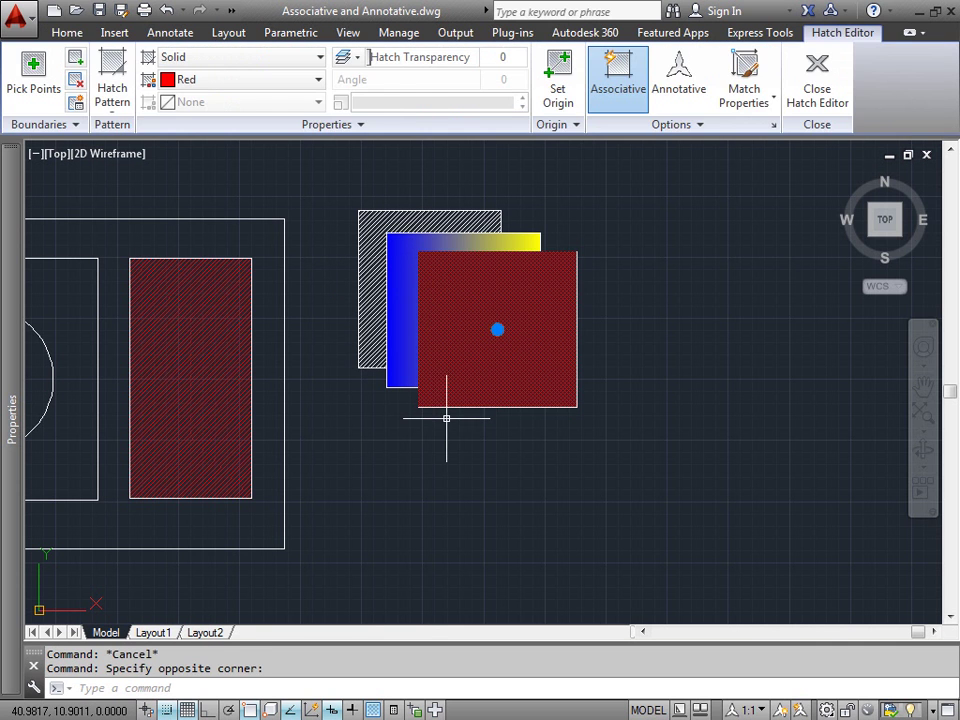
{"action": "key", "text": "Escape"}
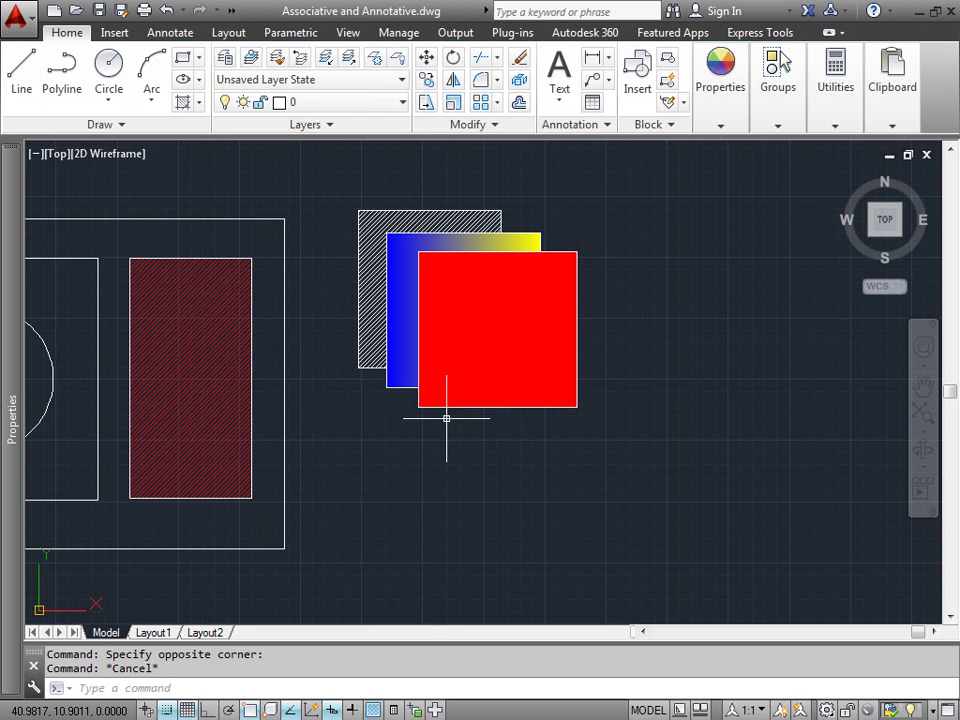
Step: With selection cycling on, pick the buried hatch under the red square, then zoom to extents
{"action": "left_click", "coordinate": [415, 709]}
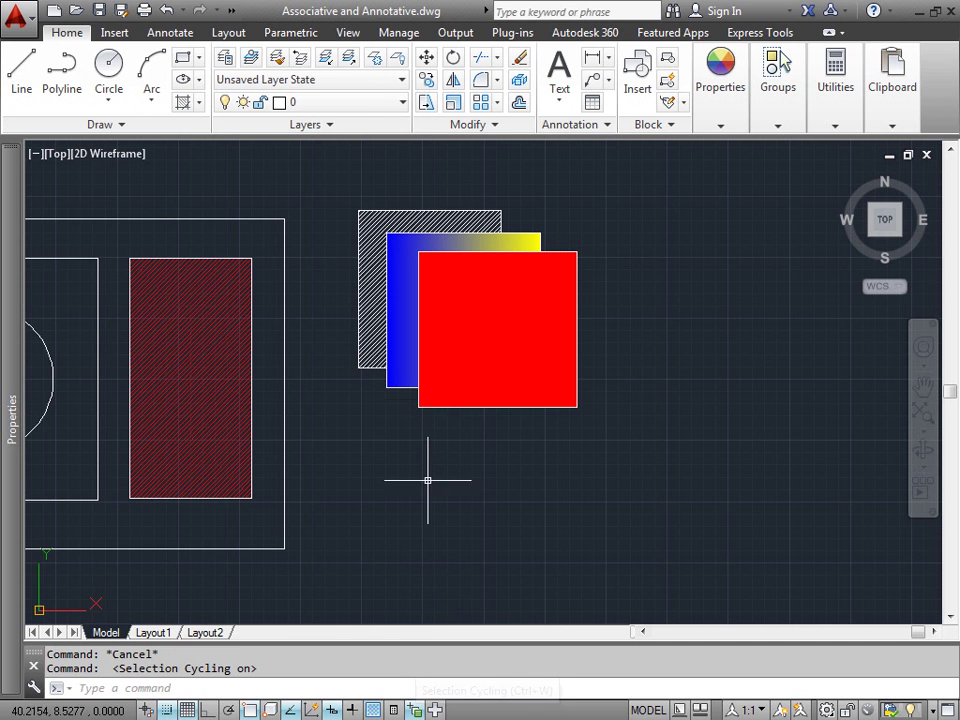
{"action": "left_click", "coordinate": [434, 296]}
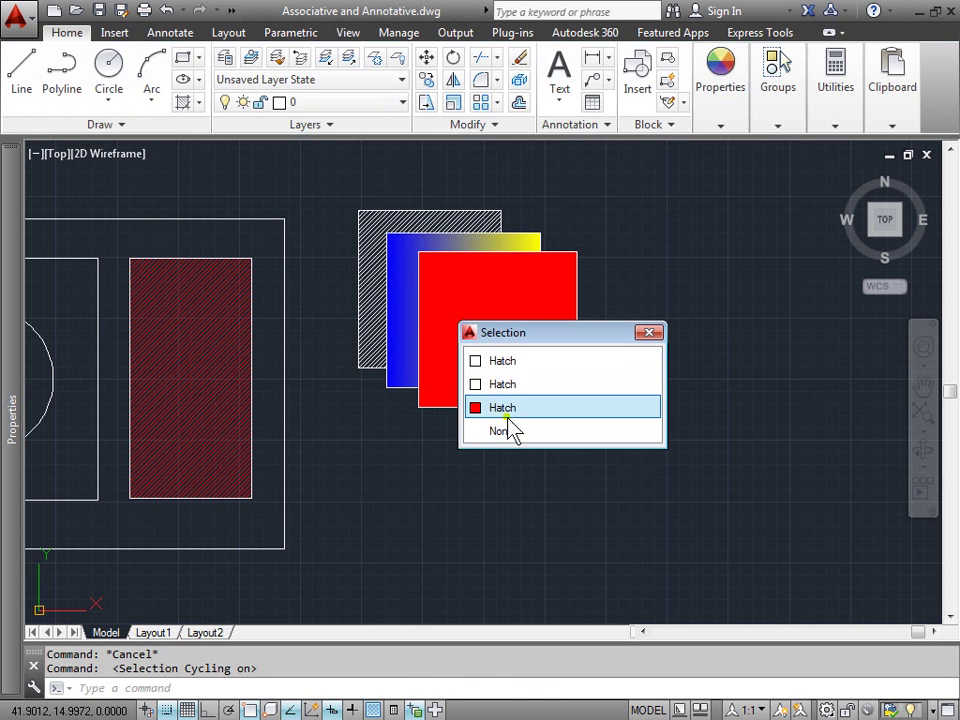
{"action": "left_click", "coordinate": [508, 360]}
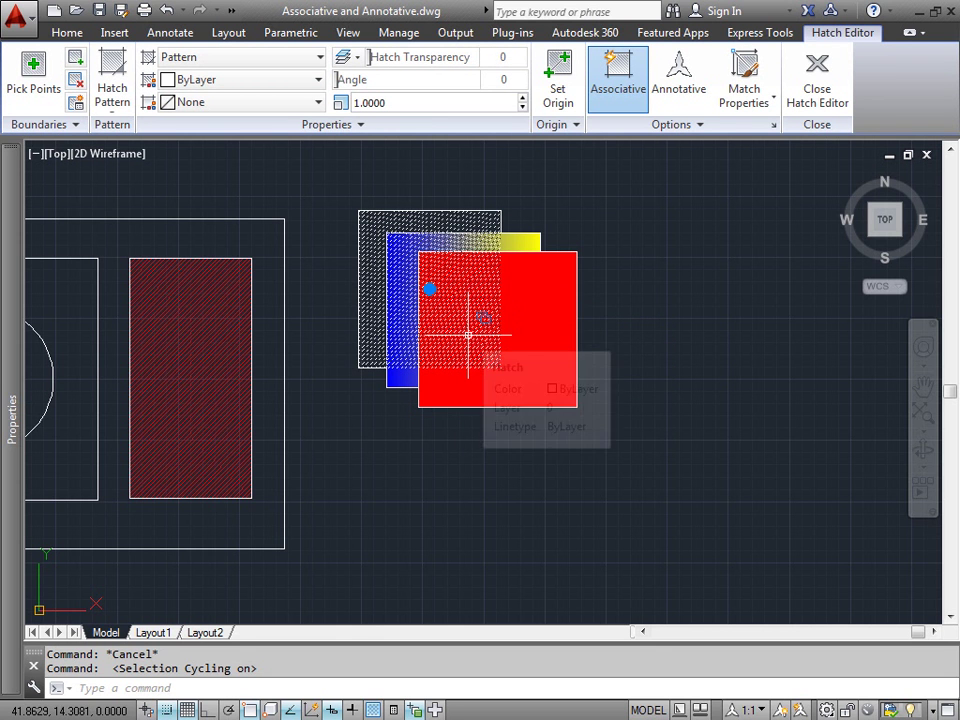
{"action": "key", "text": "Escape"}
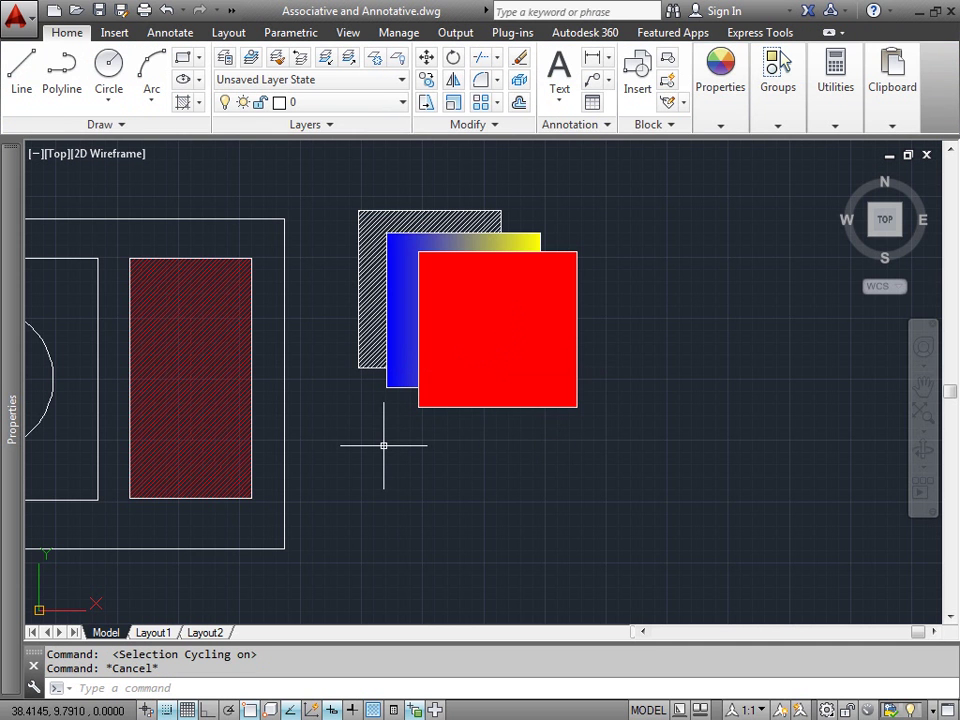
{"action": "middle_click", "coordinate": [383, 445]}
{"action": "middle_click", "coordinate": [383, 445]}
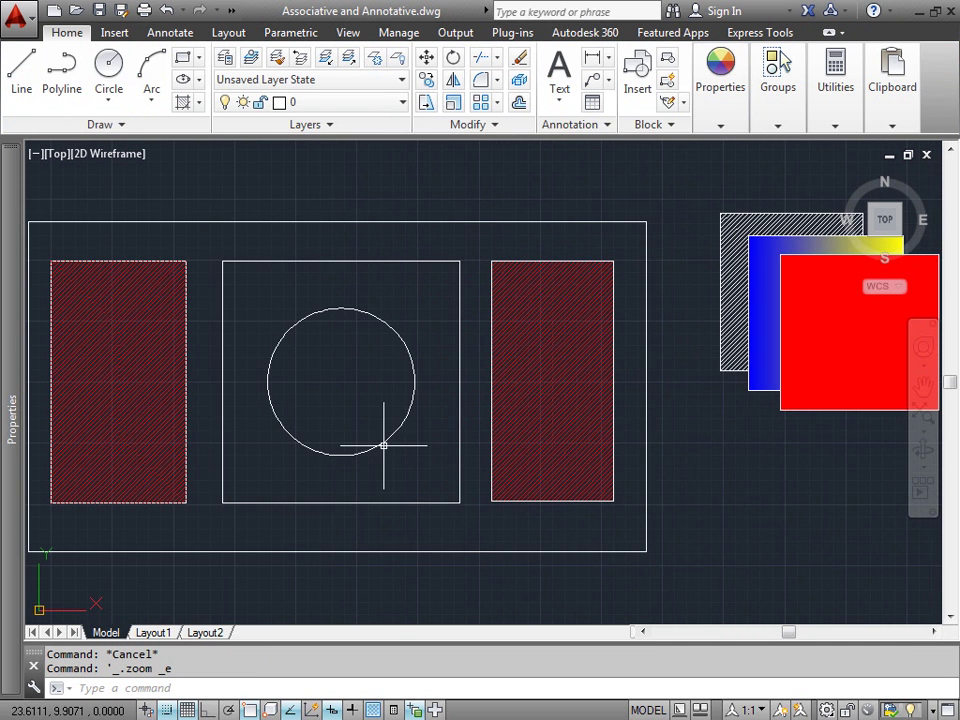